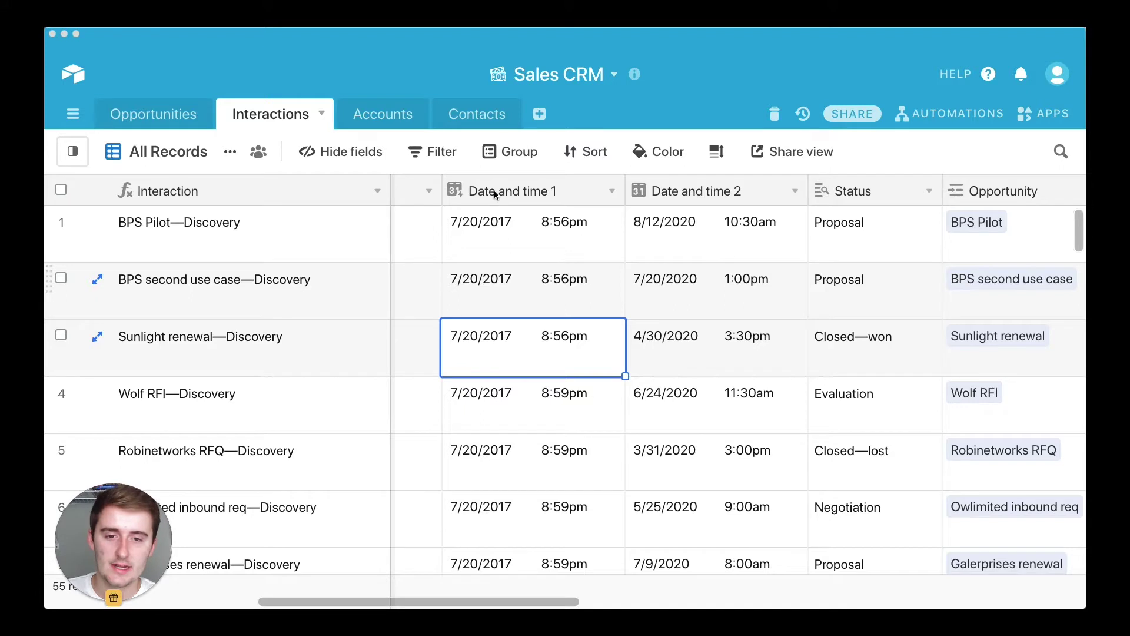
Confirm Date and time 1 as a Created time field with Local date format and 12-hour time
left_click(607, 189)
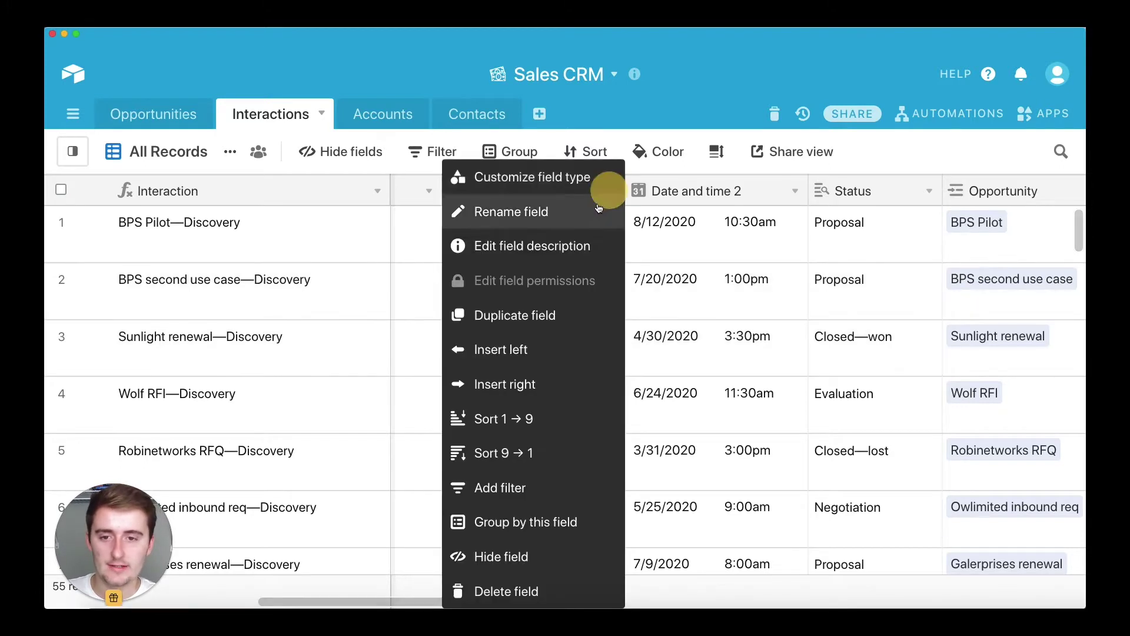
left_click(578, 177)
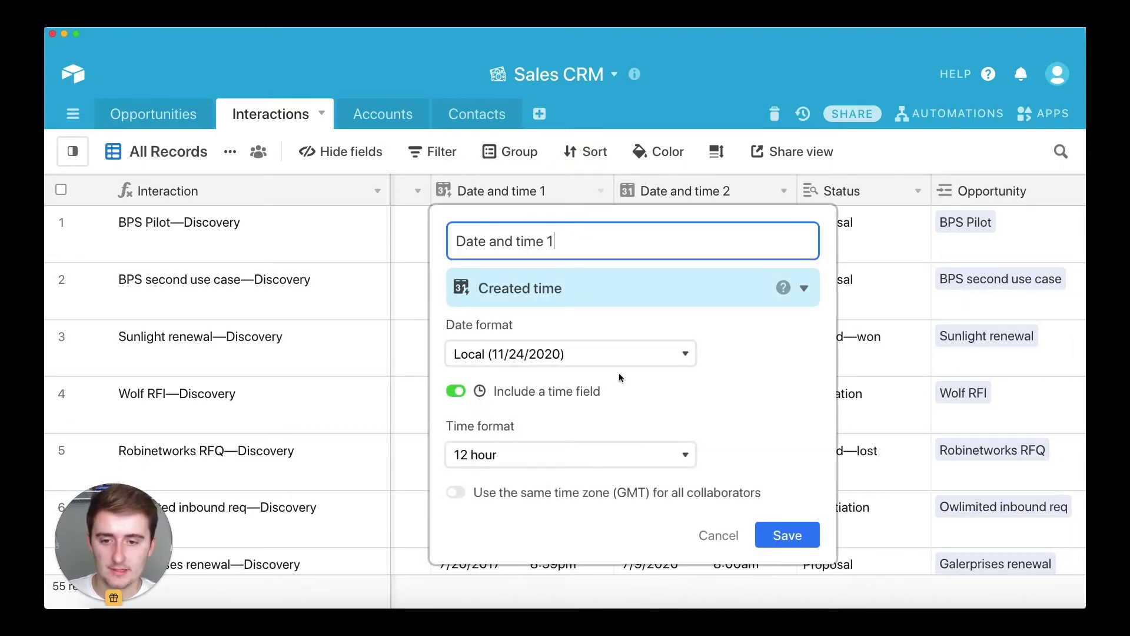
left_click(787, 534)
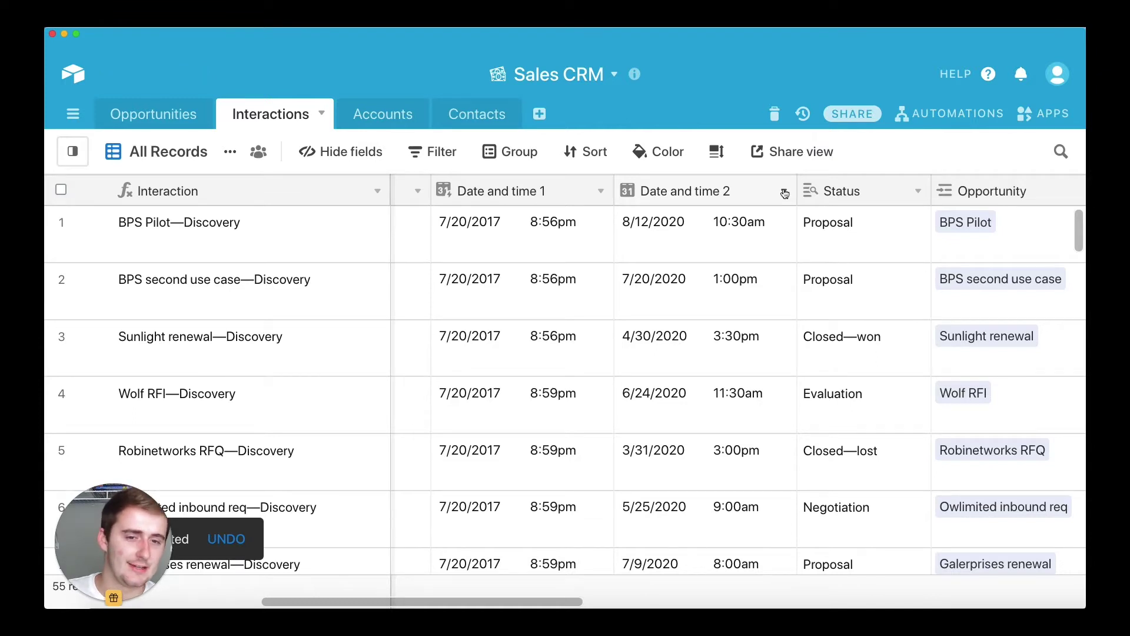
Add a new Formula-type field beside the Date and time 2 column
right_click(741, 194)
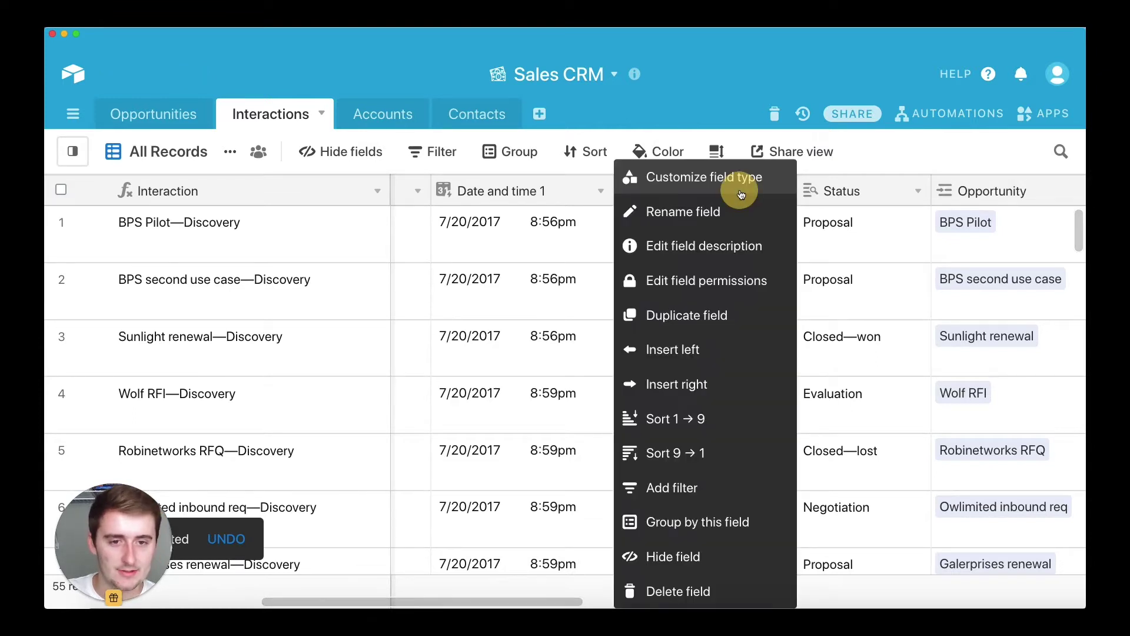
left_click(703, 177)
scroll(759, 325, "down", 2)
scroll(760, 325, "down", 6)
scroll(760, 326, "down", 2)
left_click(714, 292)
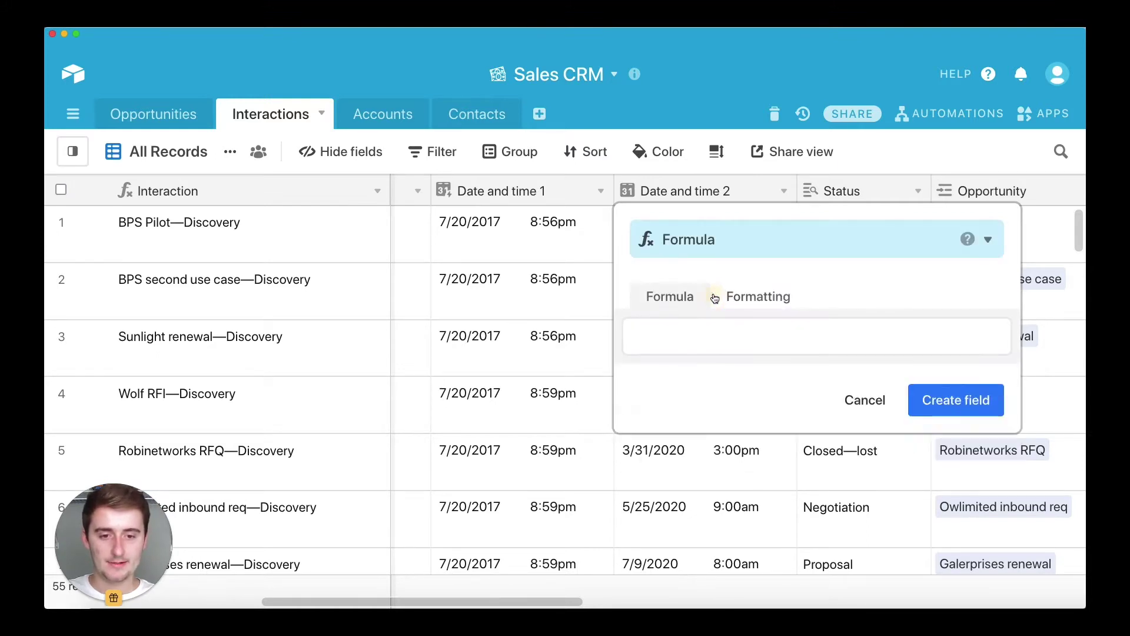
Start the formula with DATETIME_DIFF() and place the cursor inside its parentheses
left_click(712, 327)
type("dat")
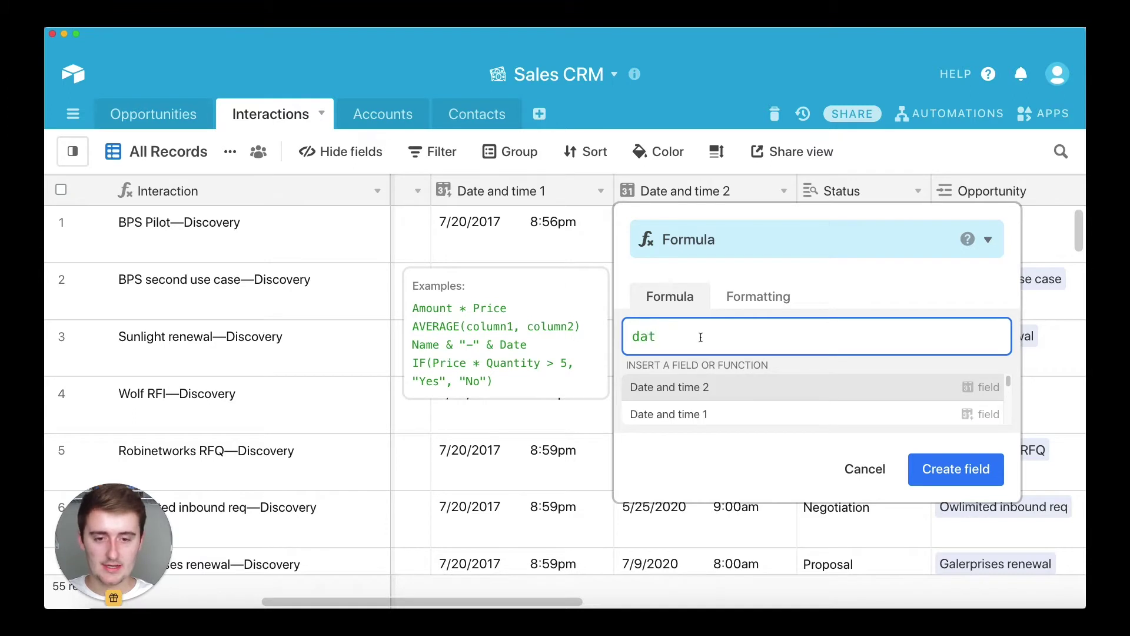
type("eti")
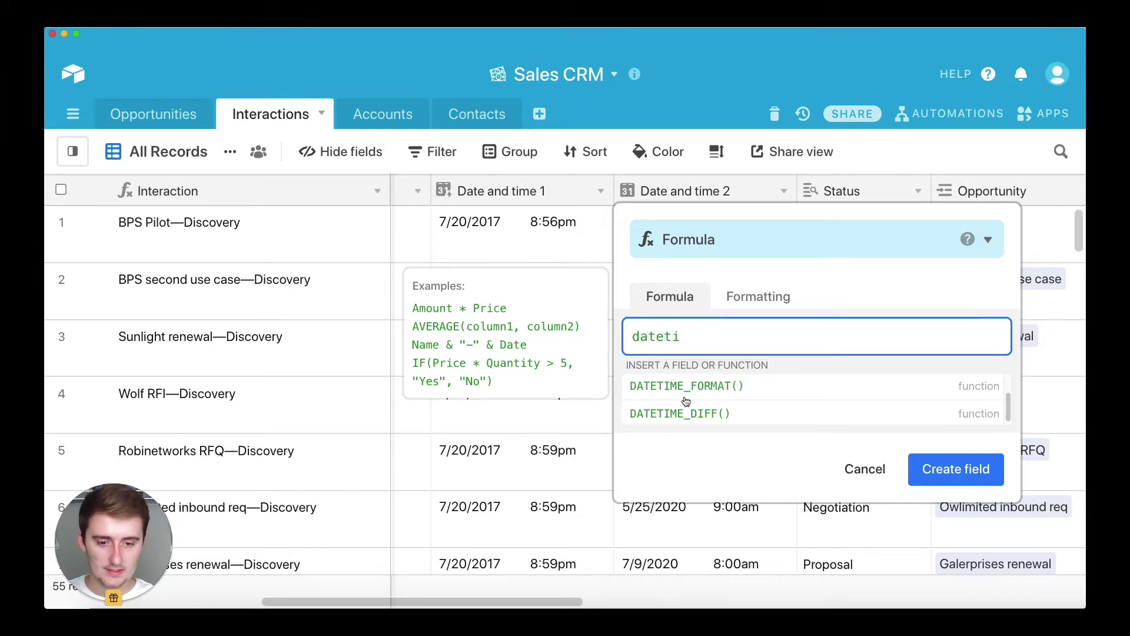
left_click(690, 415)
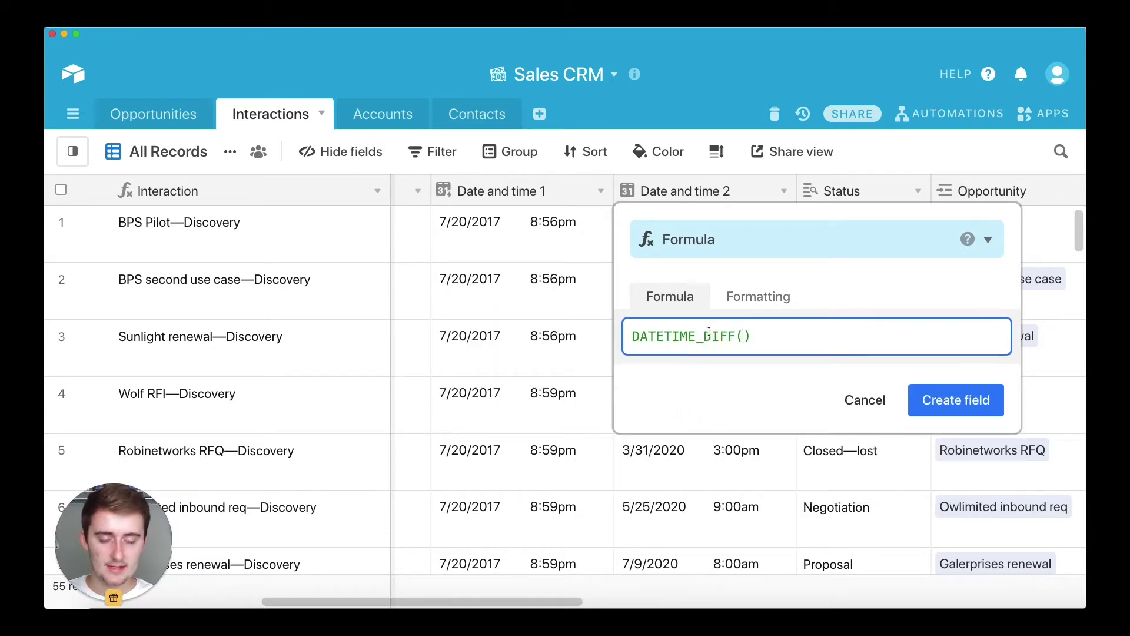
left_click(708, 332)
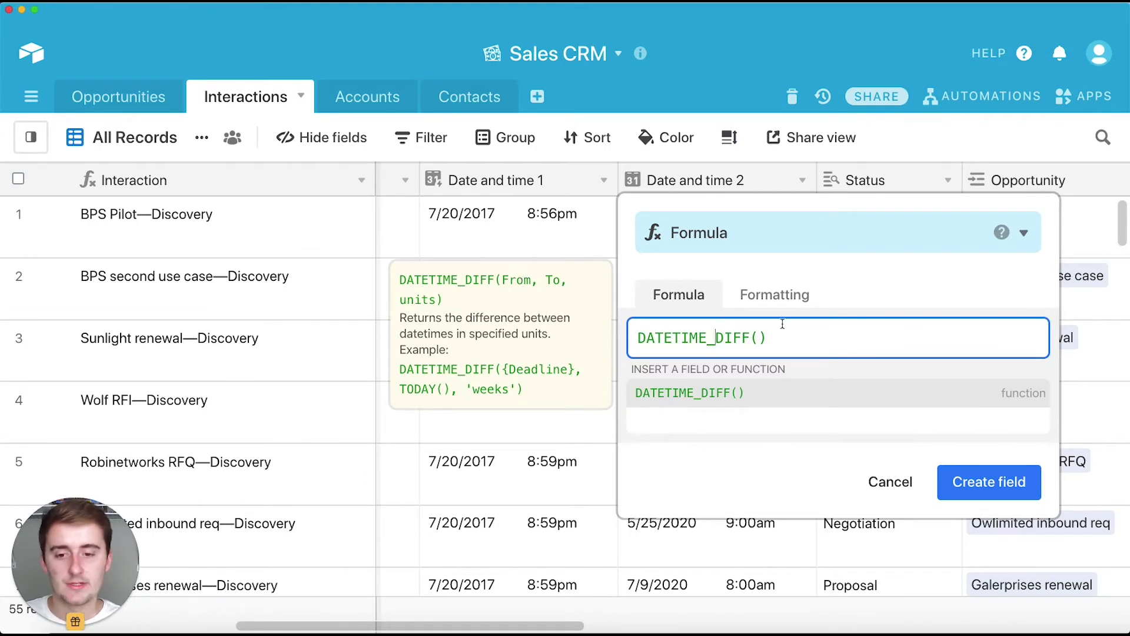
left_click(763, 337)
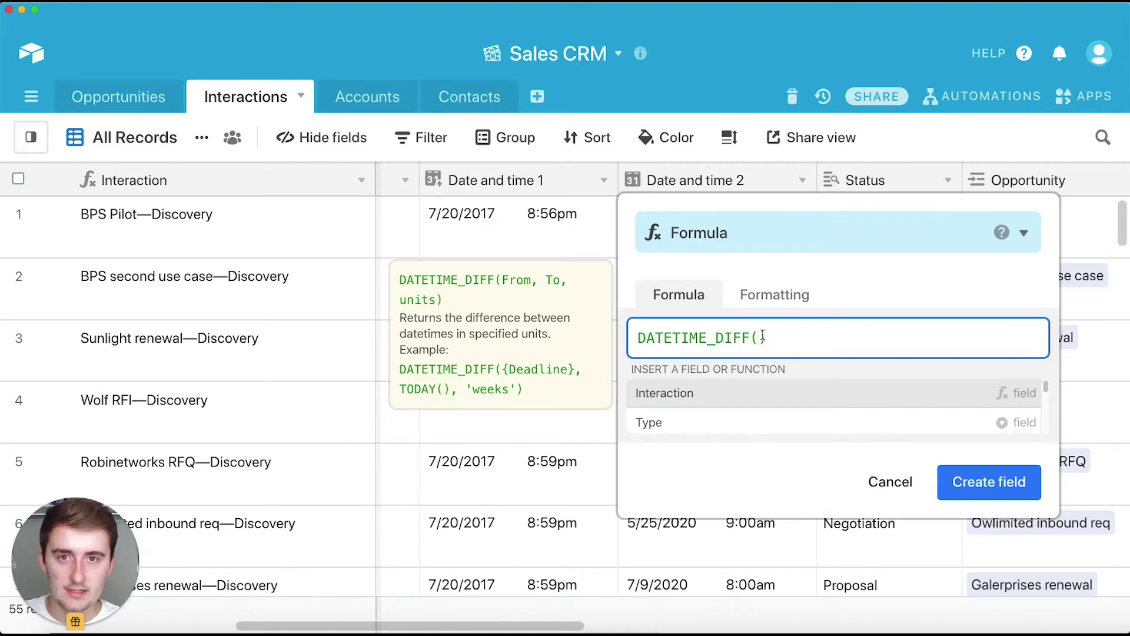
Insert {Date and time 1} and {Date and time 2} as the first two DATETIME_DIFF arguments
type("date")
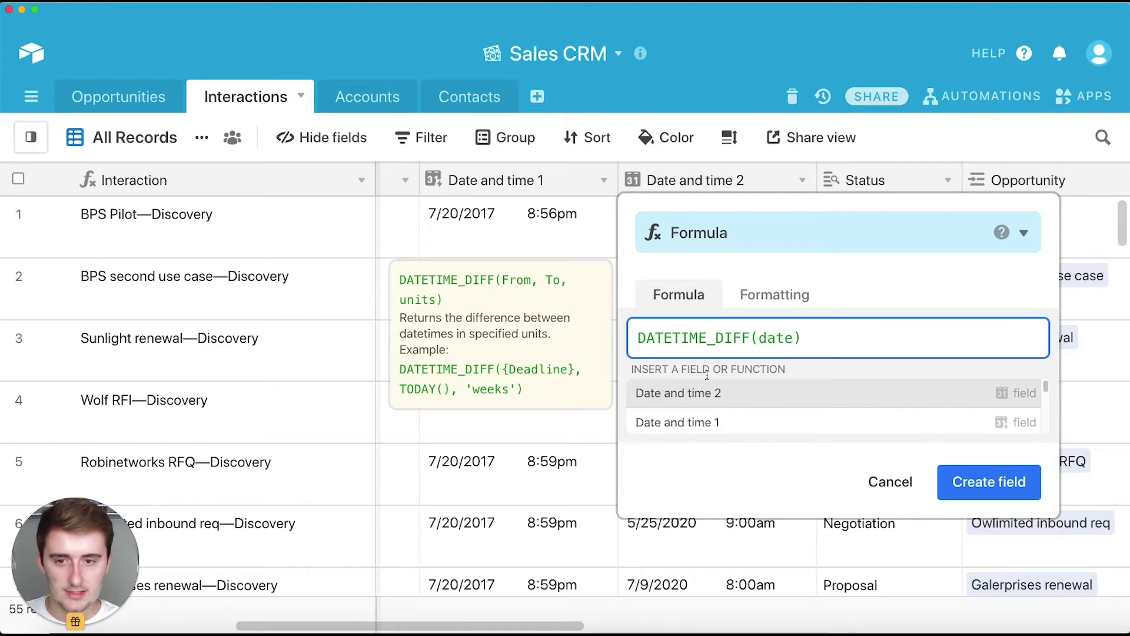
left_click(712, 423)
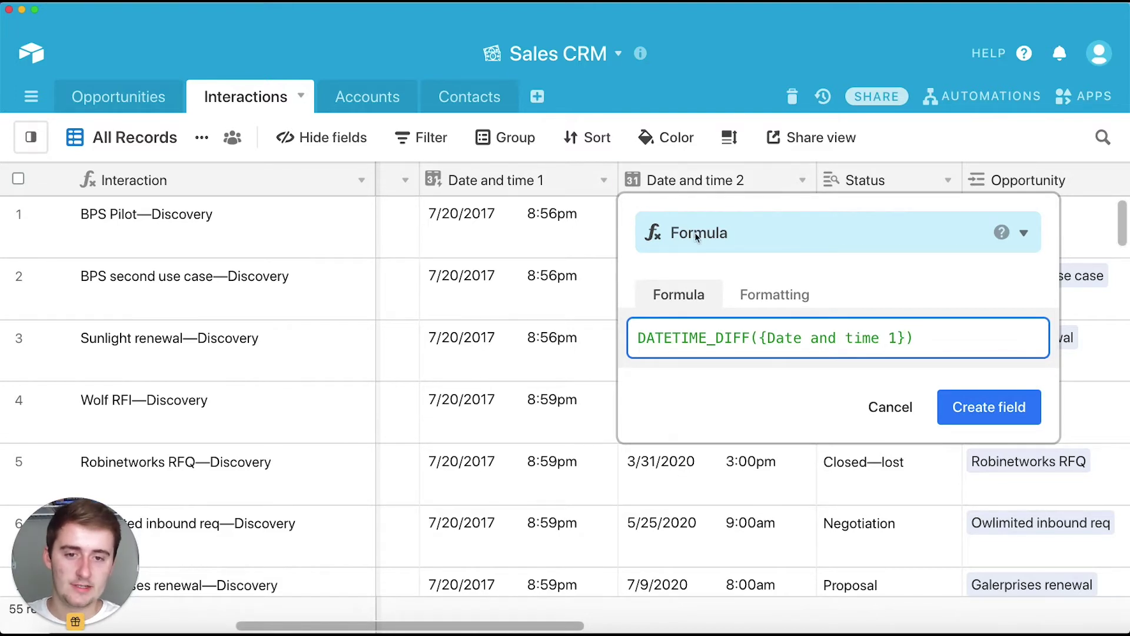
type(",")
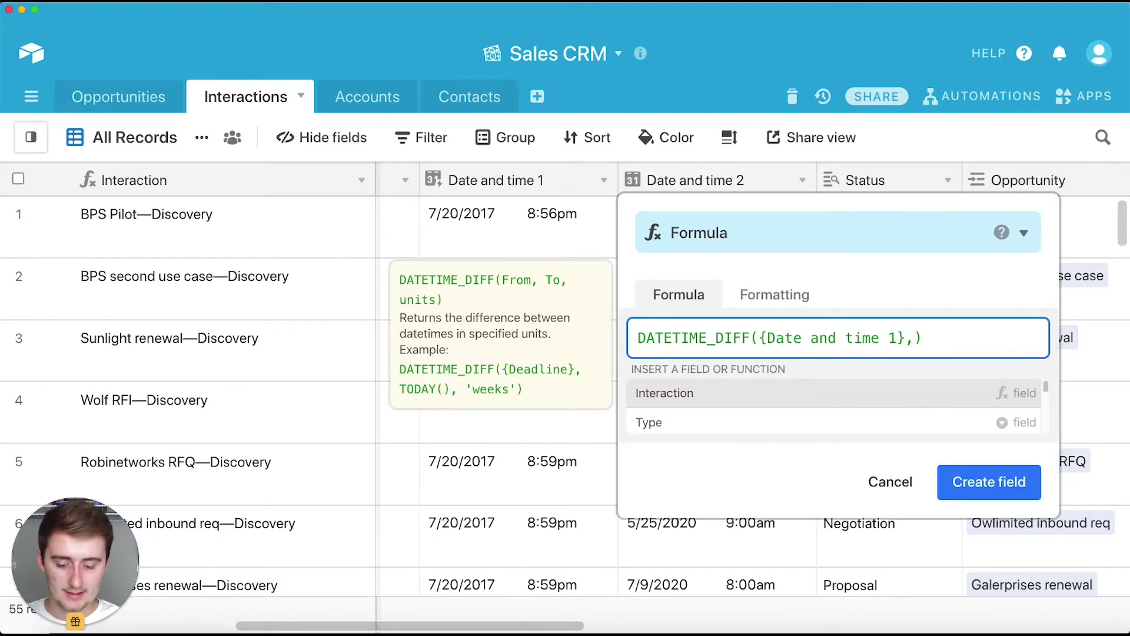
type("dat")
left_click(708, 393)
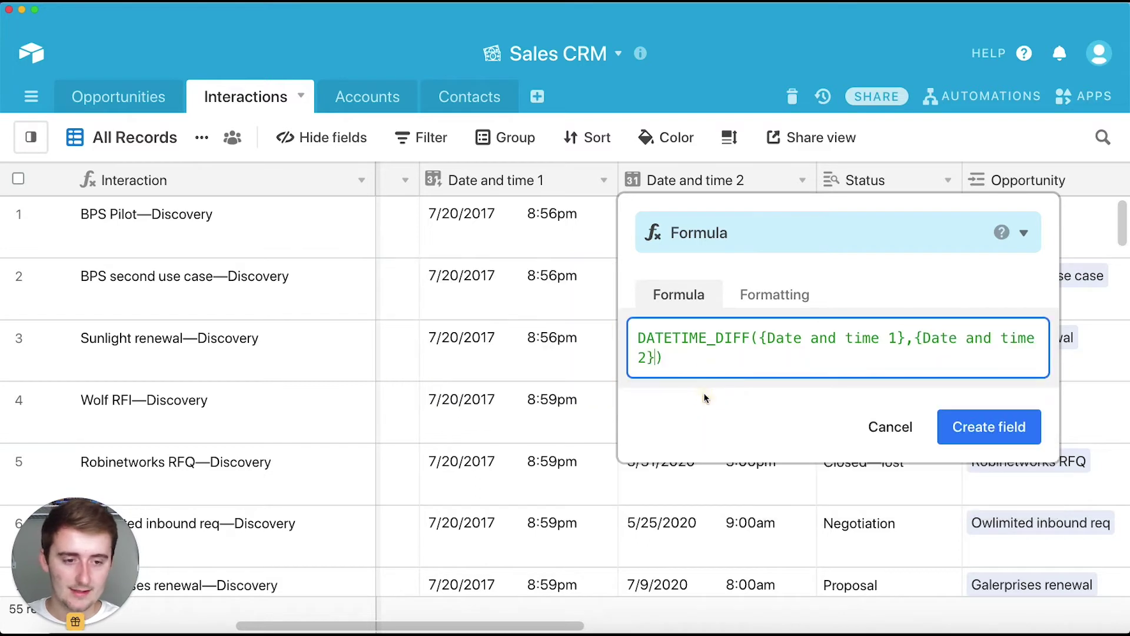
Add 'hours' as the unit argument and create the formula field
type(",")
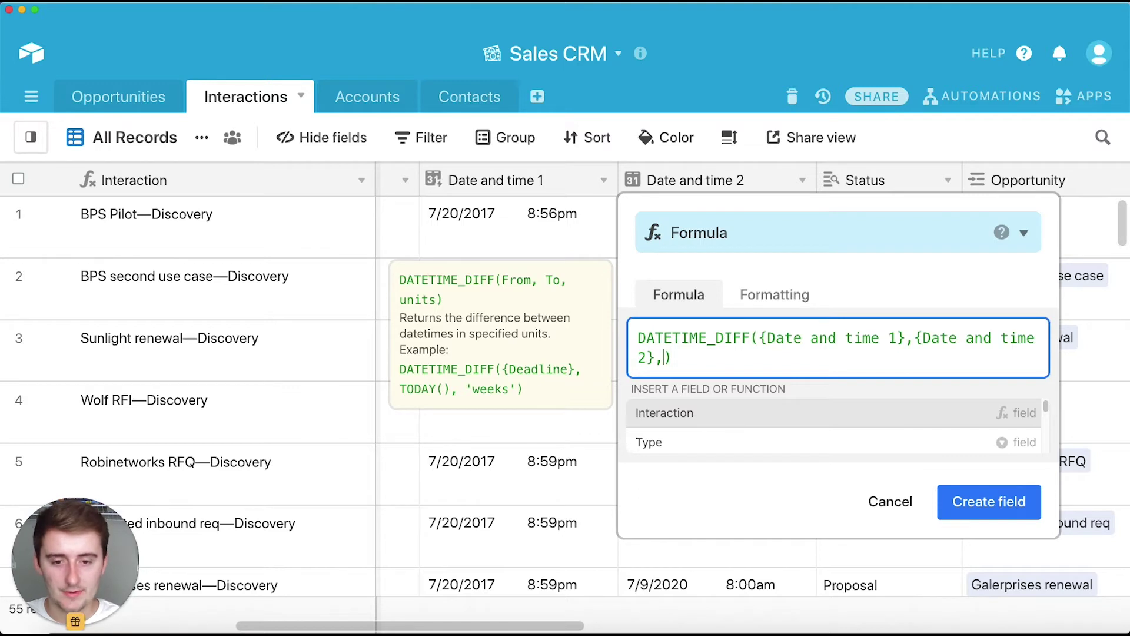
type("'")
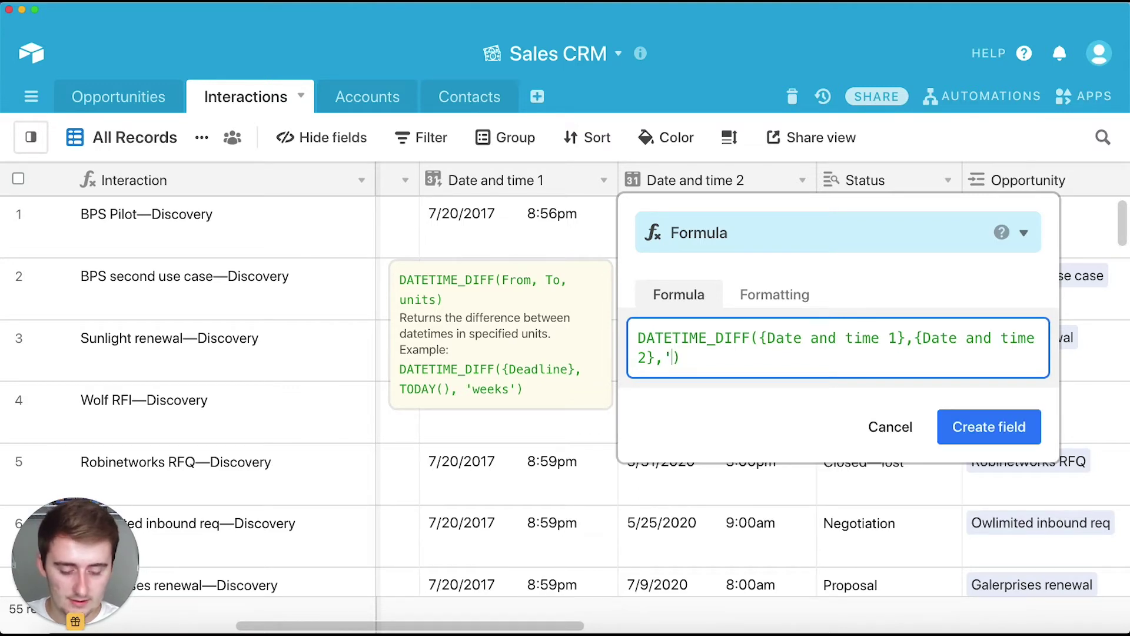
type("\"")
key("BackSpace")
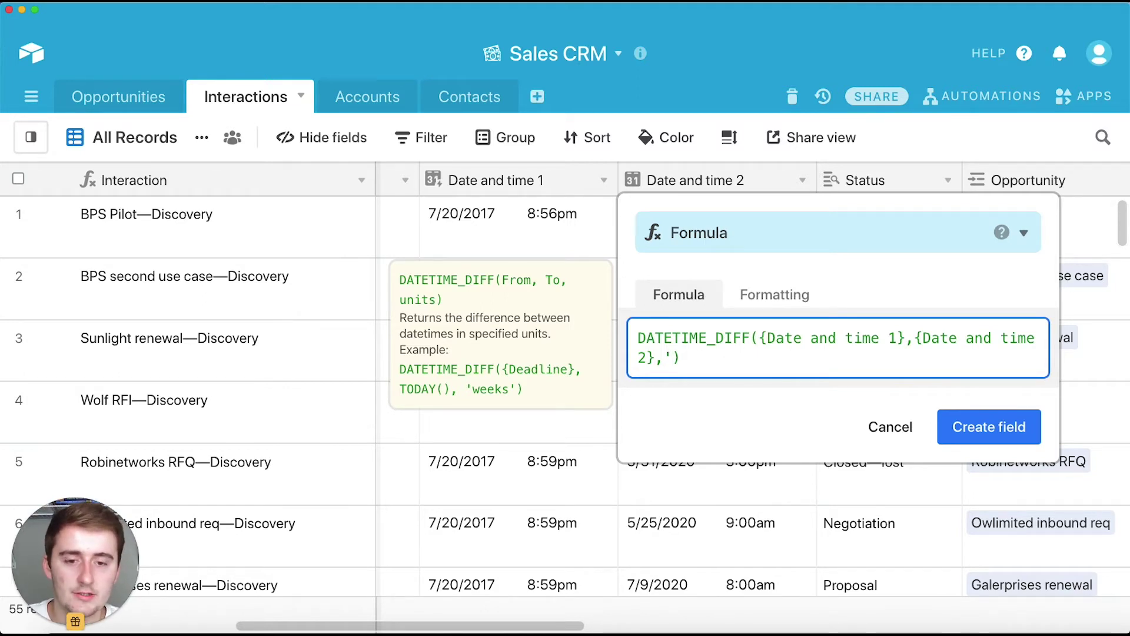
type("hours")
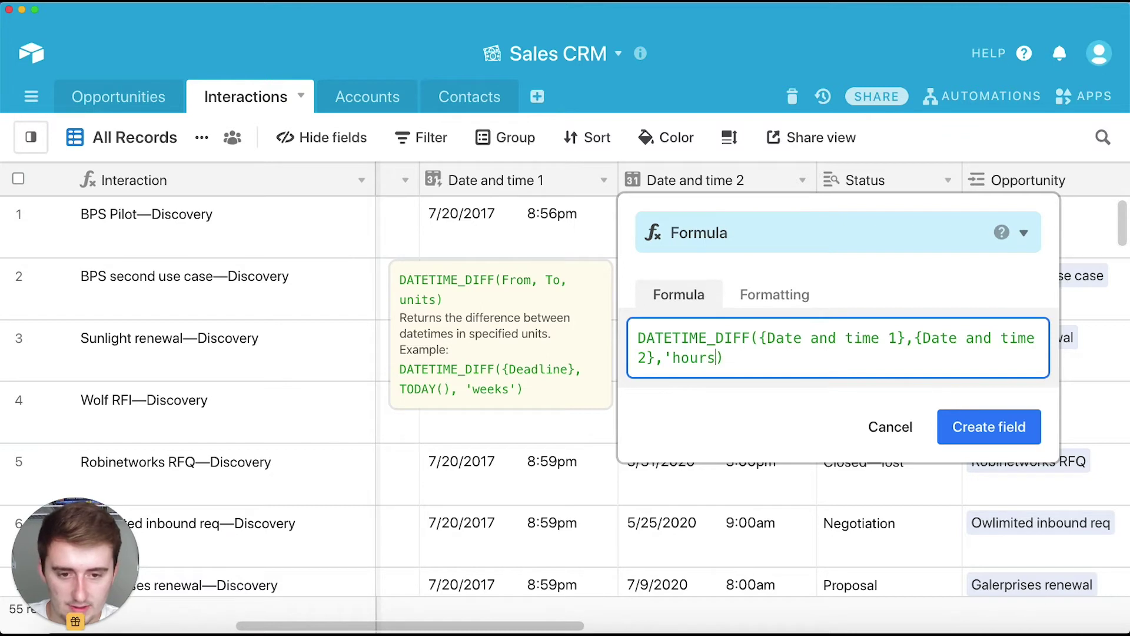
type("'")
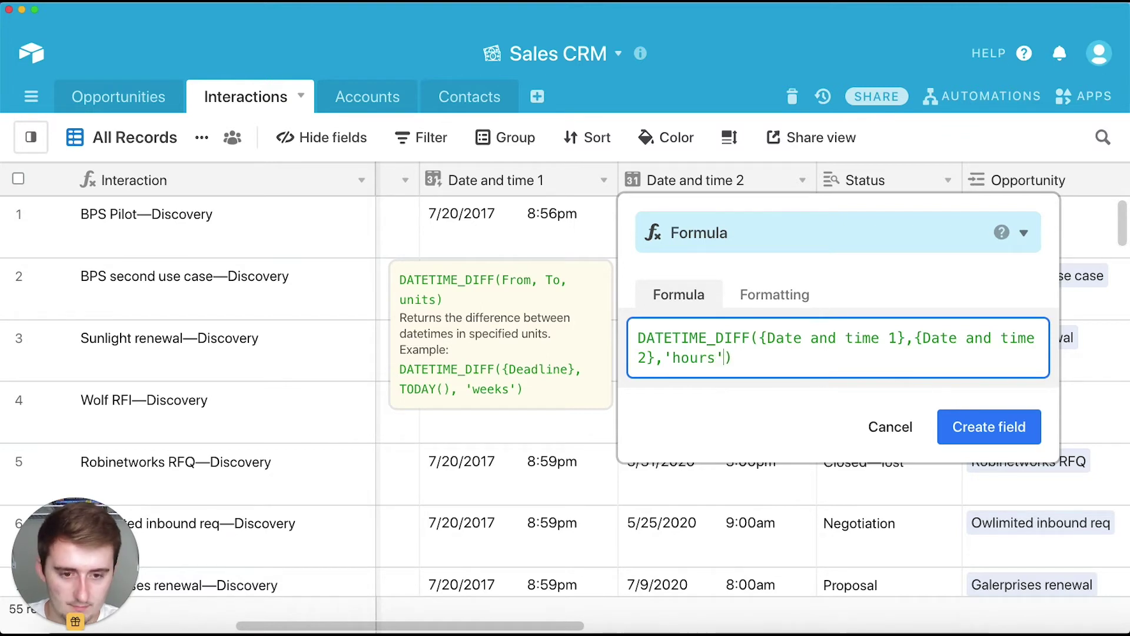
left_click(965, 428)
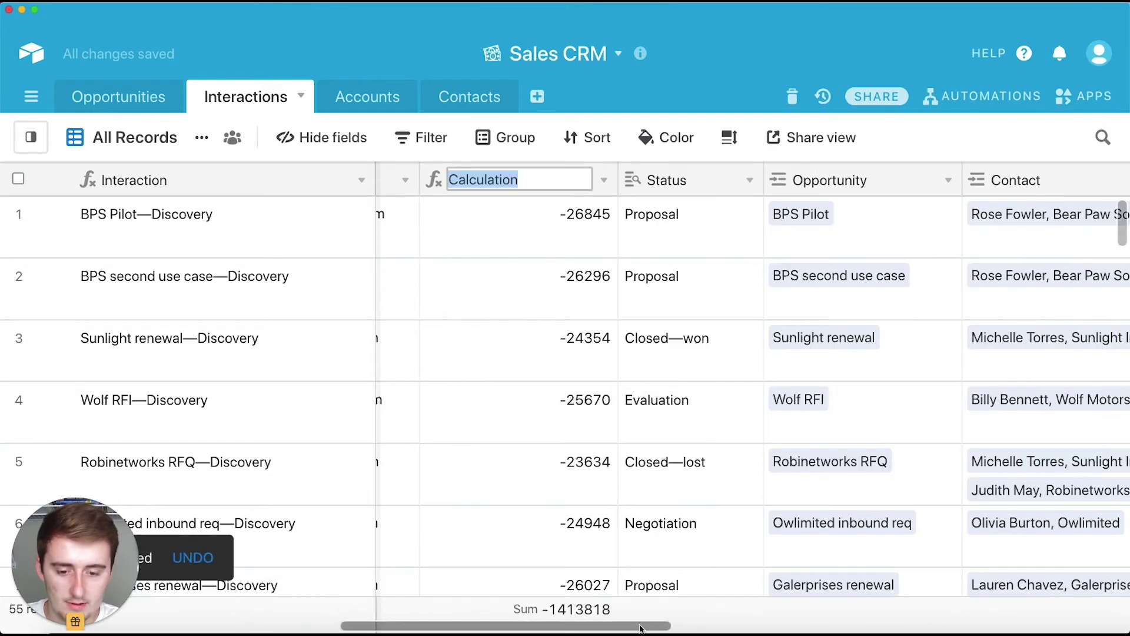
Reopen the Calculation field's formula for editing
left_click_drag(586, 626, 582, 627)
scroll(583, 627, "left", 6)
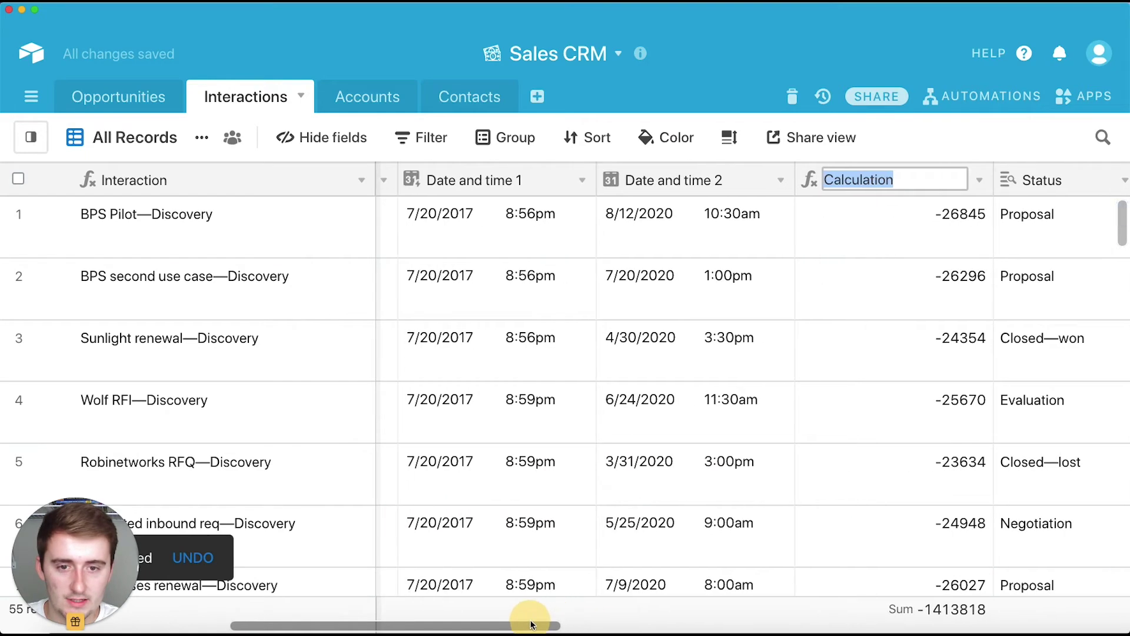
right_click(940, 179)
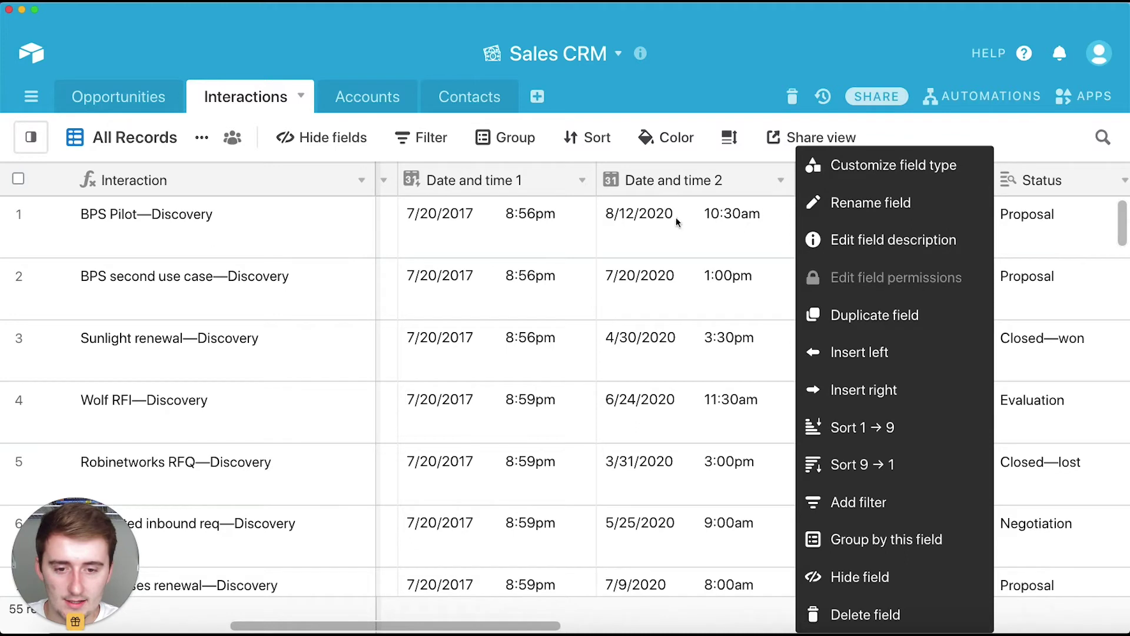
left_click(838, 164)
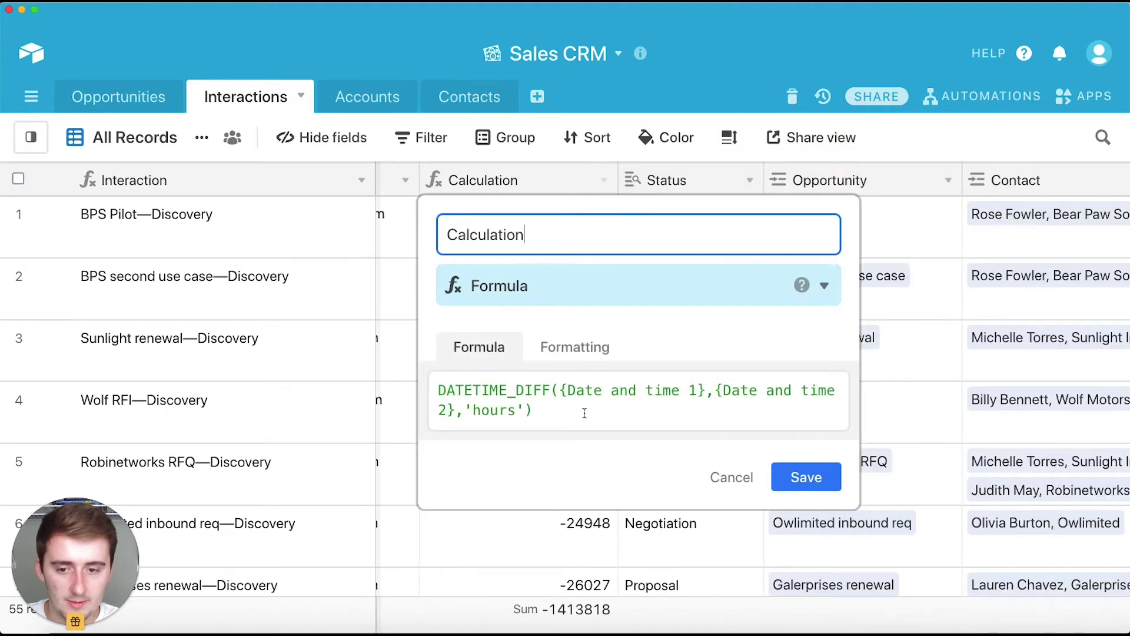
Swap the formula to DATETIME_DIFF({Date and time 2},{Date and time 1},'hours') and save
left_click_drag(560, 389, 705, 390)
left_click(696, 391)
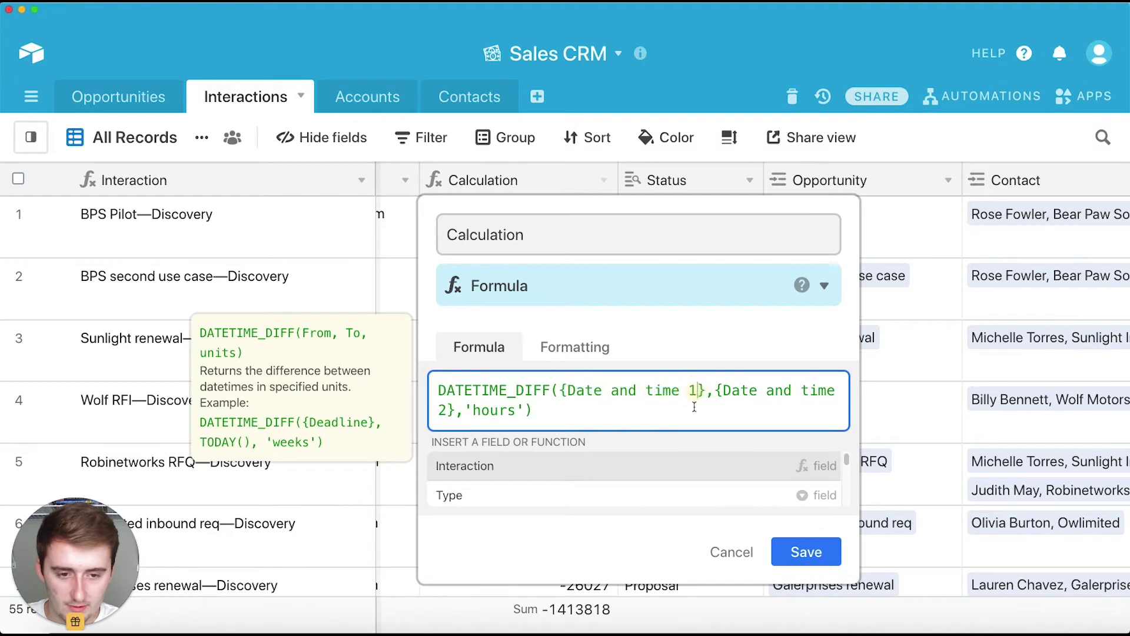
key("BackSpace")
type("2")
left_click(450, 411)
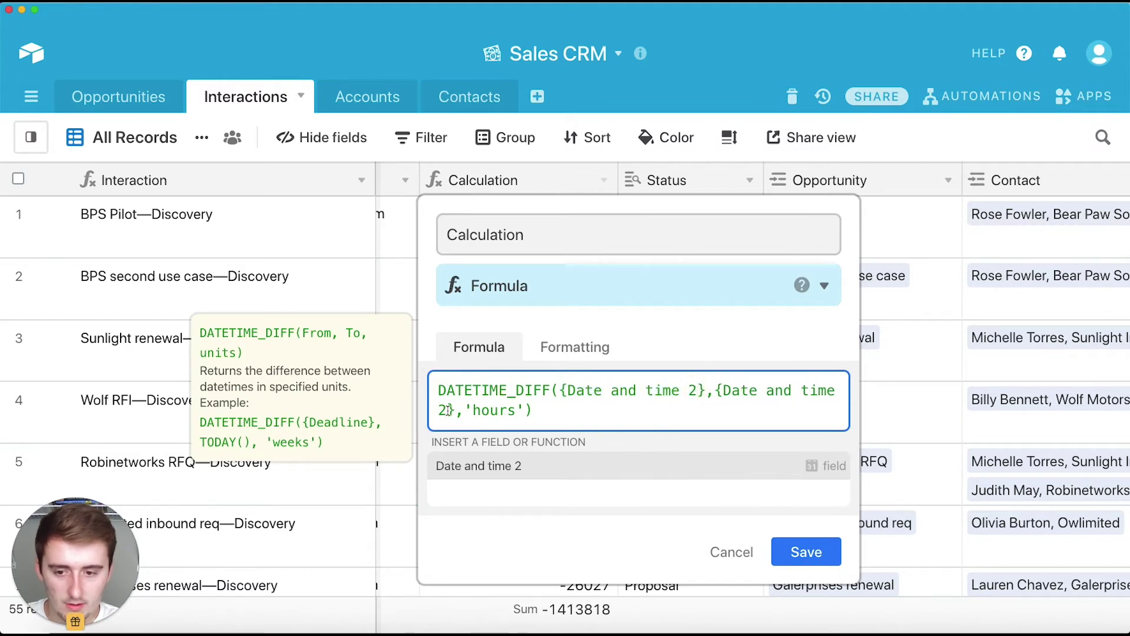
key("BackSpace")
type("1")
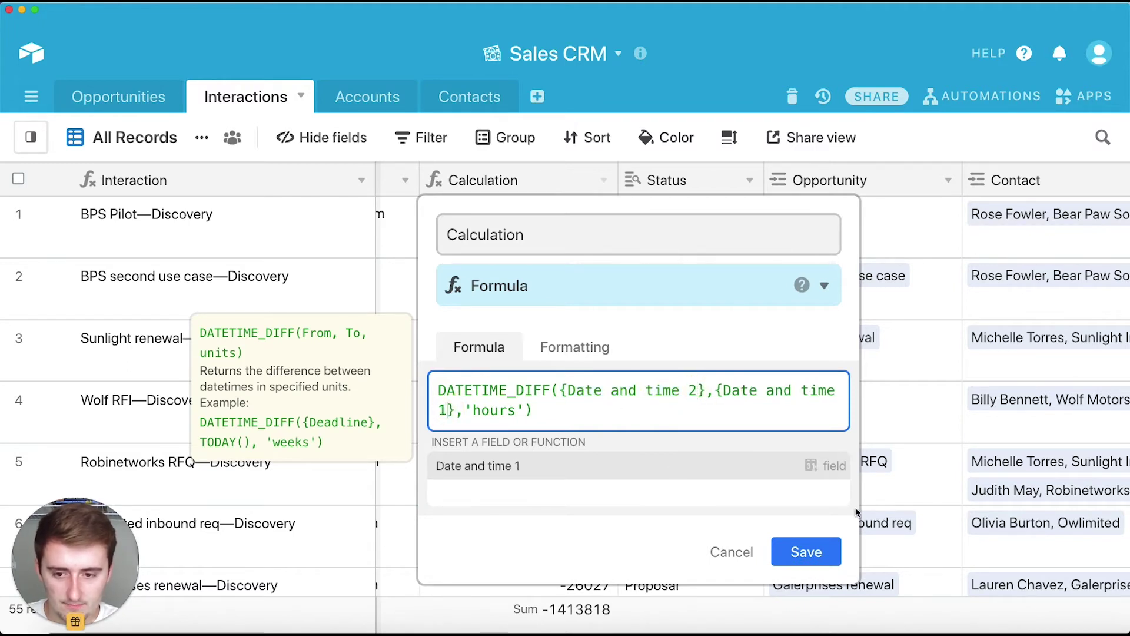
left_click(814, 556)
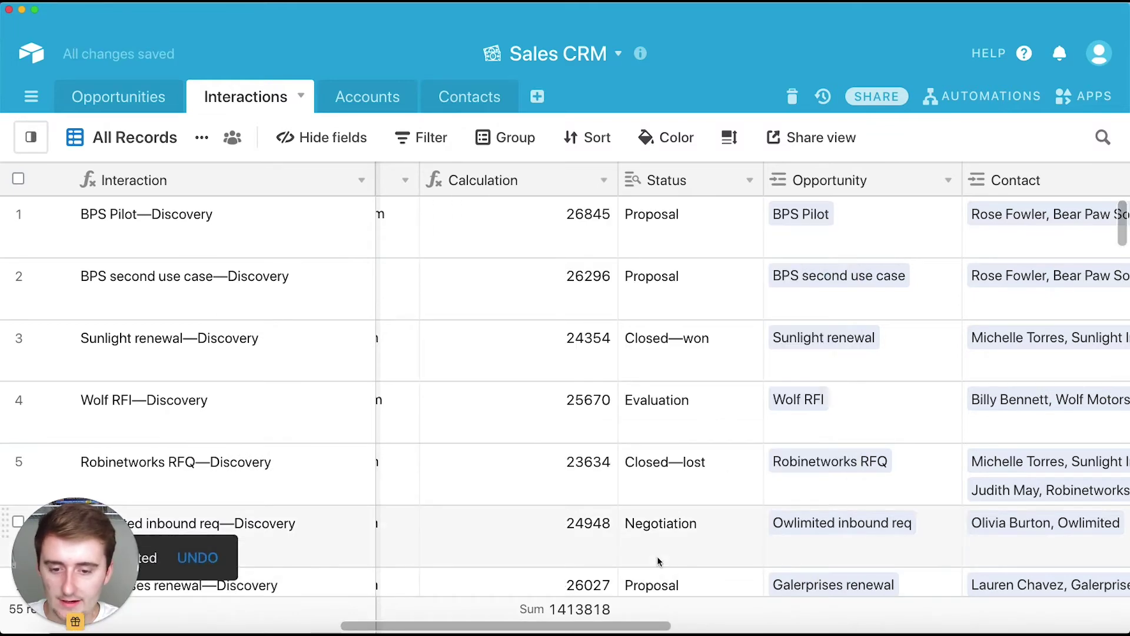
Narrow the Calculation column and open its field options menu
left_click_drag(583, 625, 474, 611)
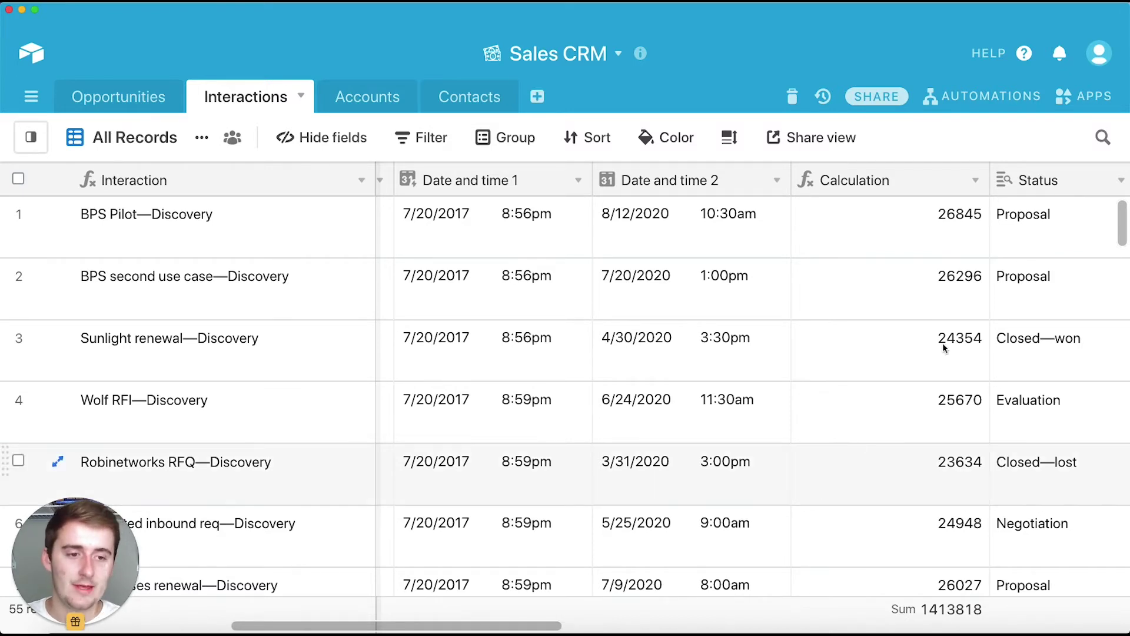
left_click_drag(994, 180, 921, 190)
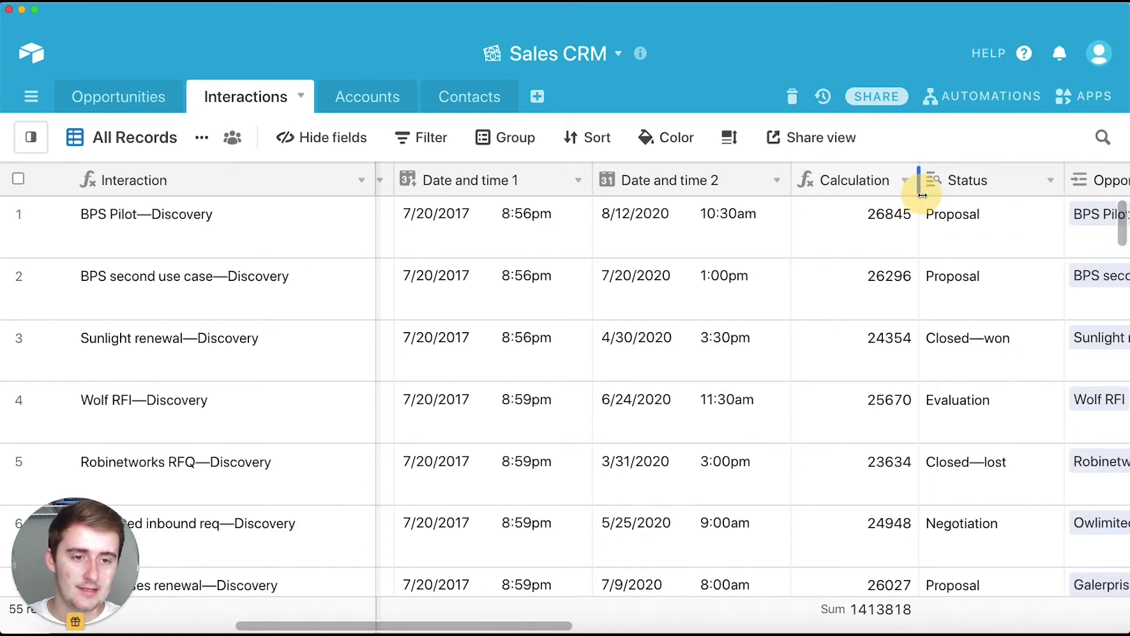
left_click(909, 180)
Close the Calculation field editor without making changes
left_click(901, 174)
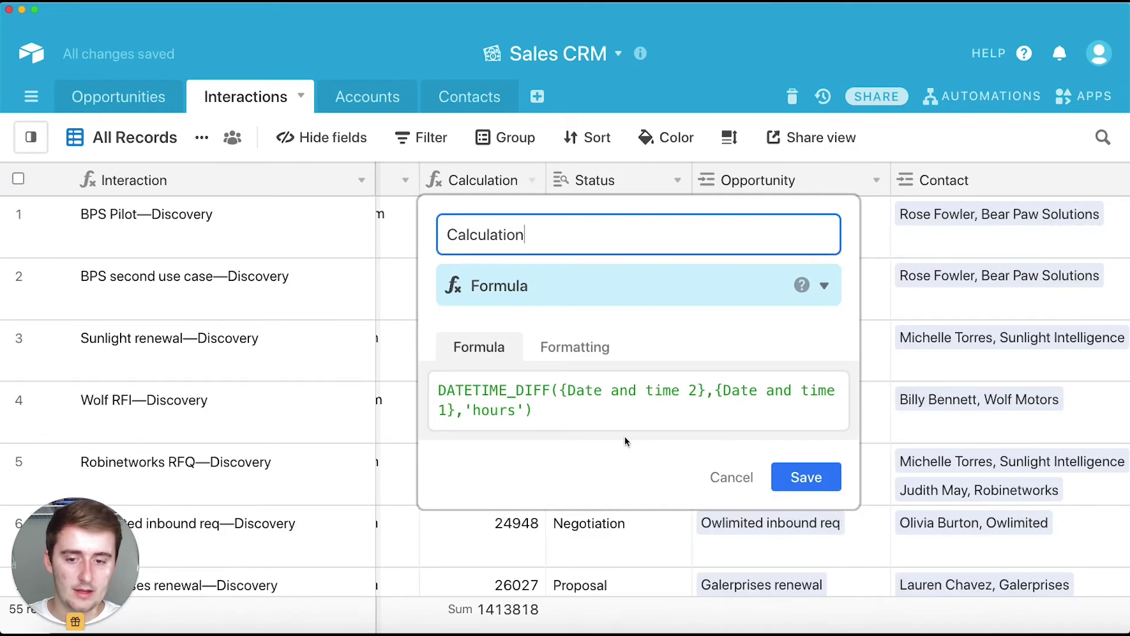
left_click(733, 477)
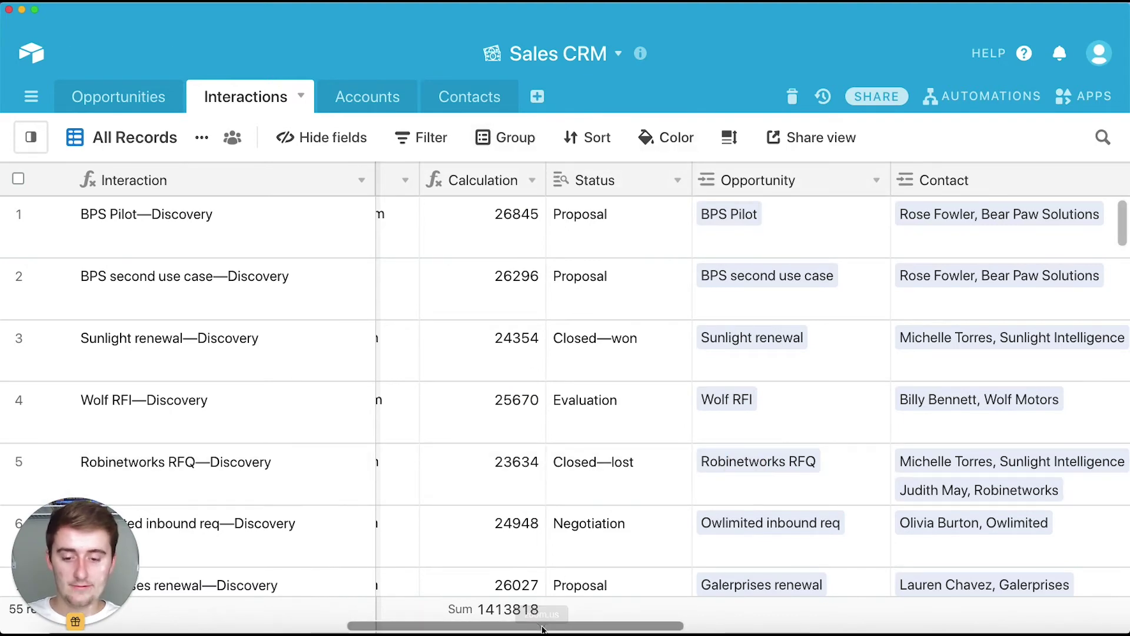
left_click_drag(541, 625, 444, 623)
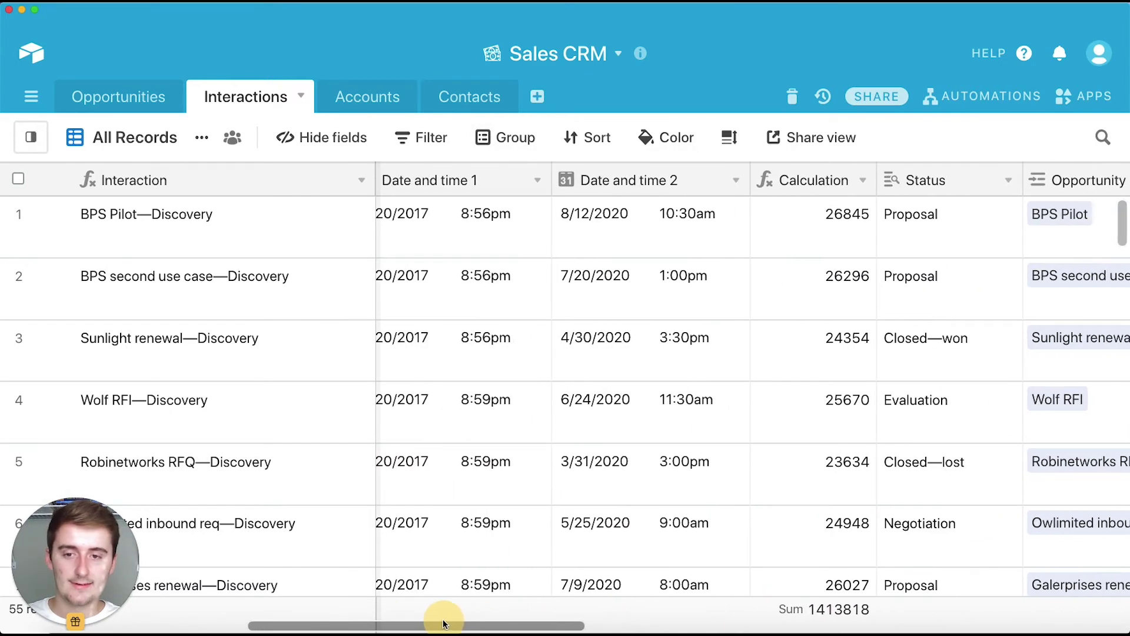
Change the Calculation formula's unit from 'hours' to 'milliseconds' and save
left_click(863, 180)
left_click(833, 160)
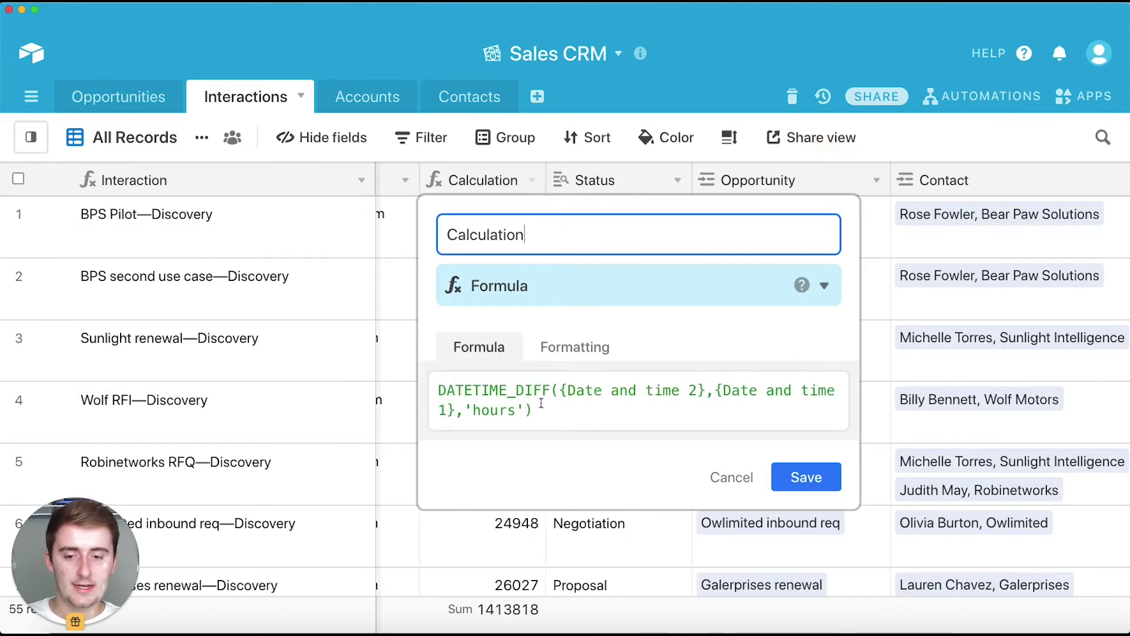
double_click(502, 411)
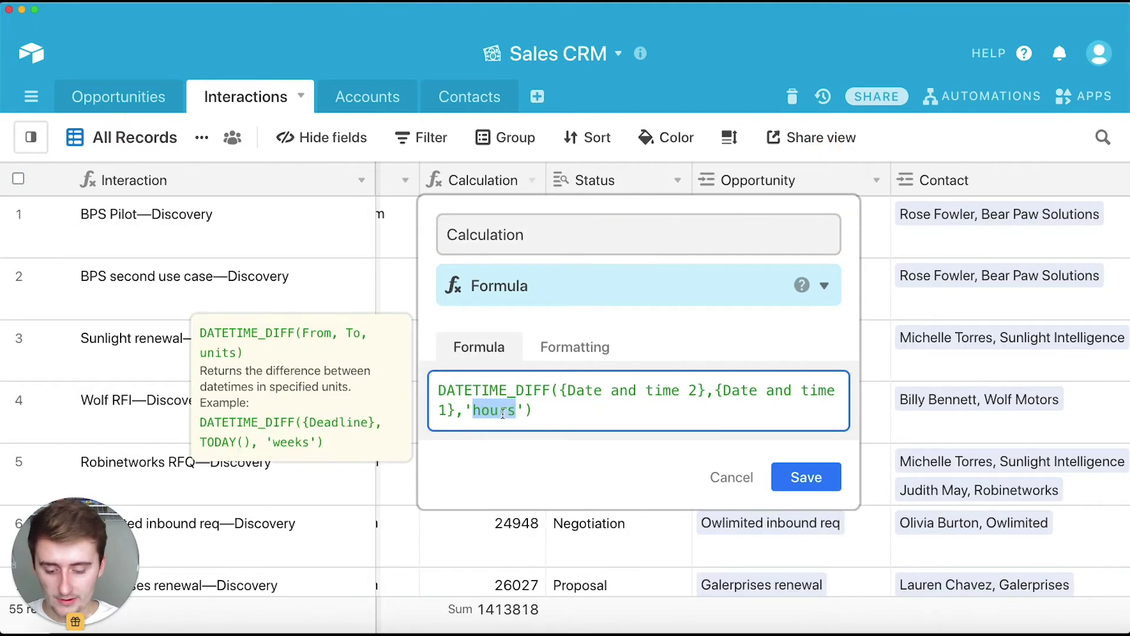
type("milliseconds")
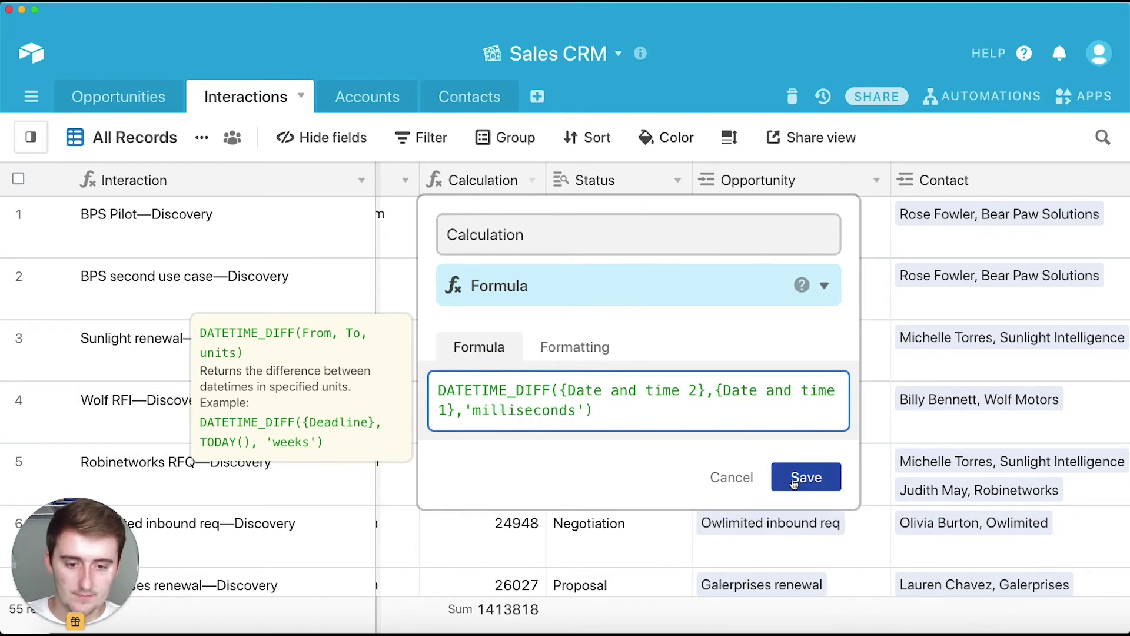
left_click(776, 487)
left_click_drag(618, 629, 572, 624)
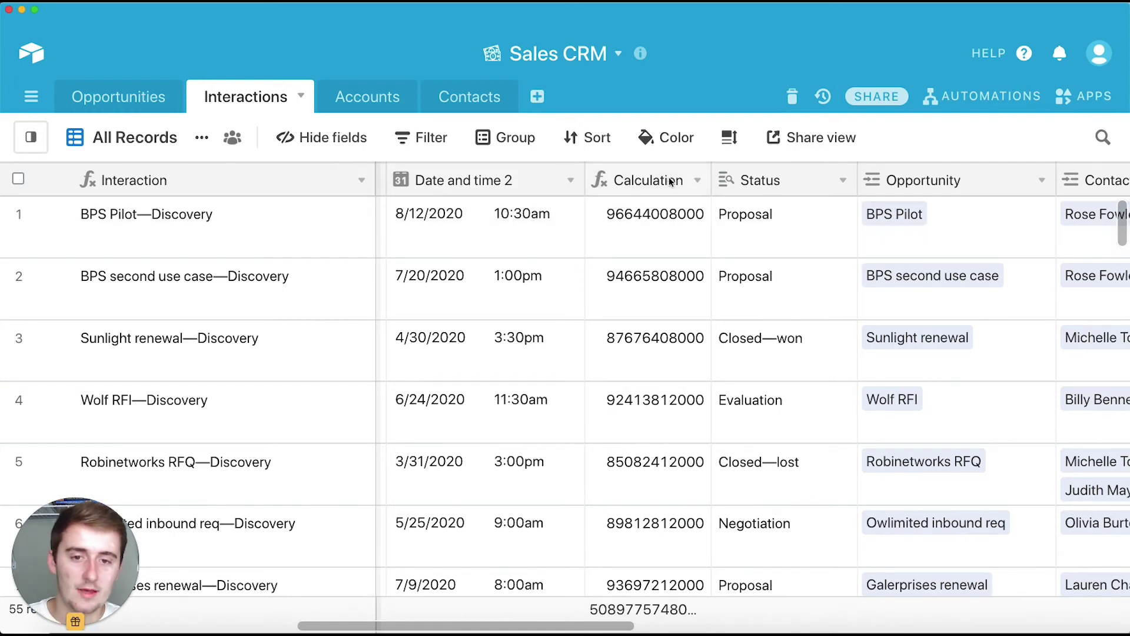
Replace the 'milliseconds' unit with 'quarters' in the Calculation formula and save
left_click(699, 180)
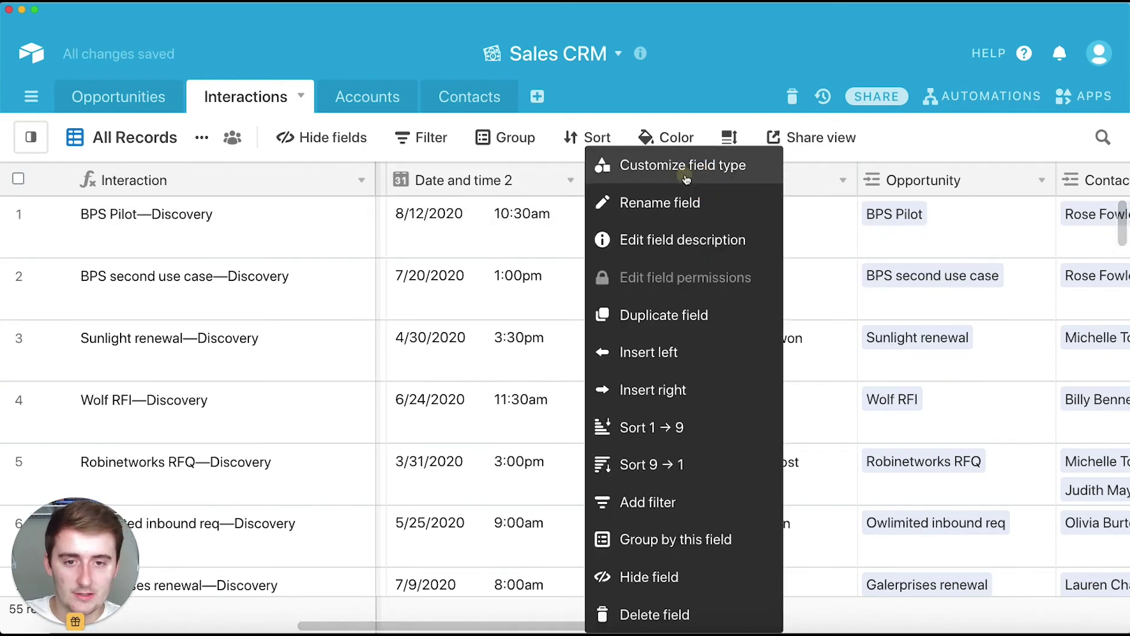
left_click(688, 170)
double_click(539, 406)
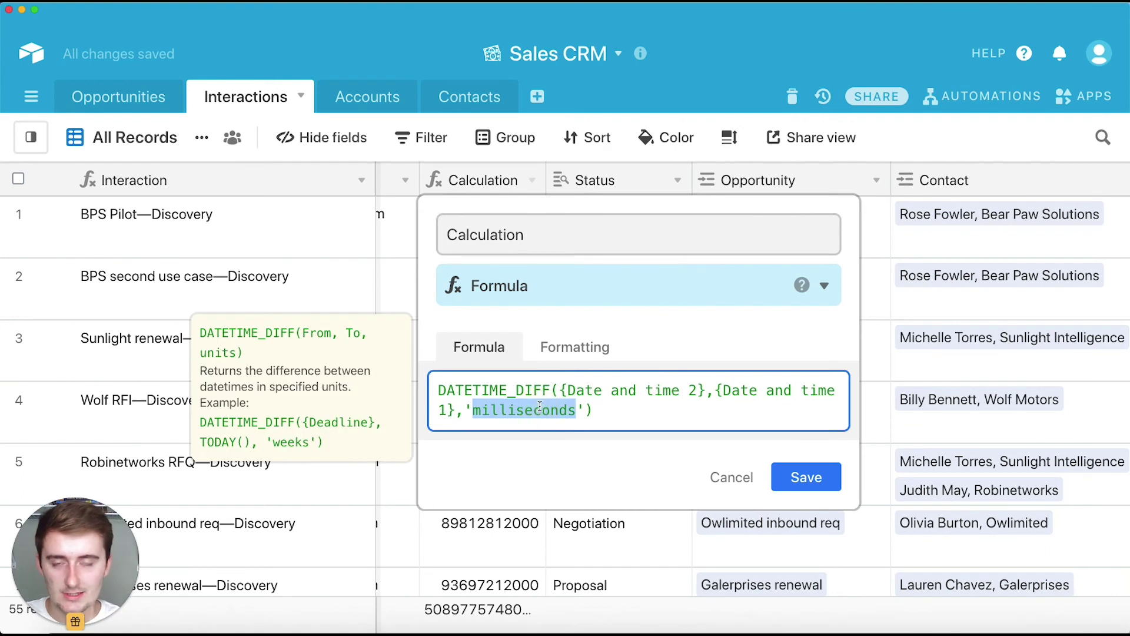
type("qu")
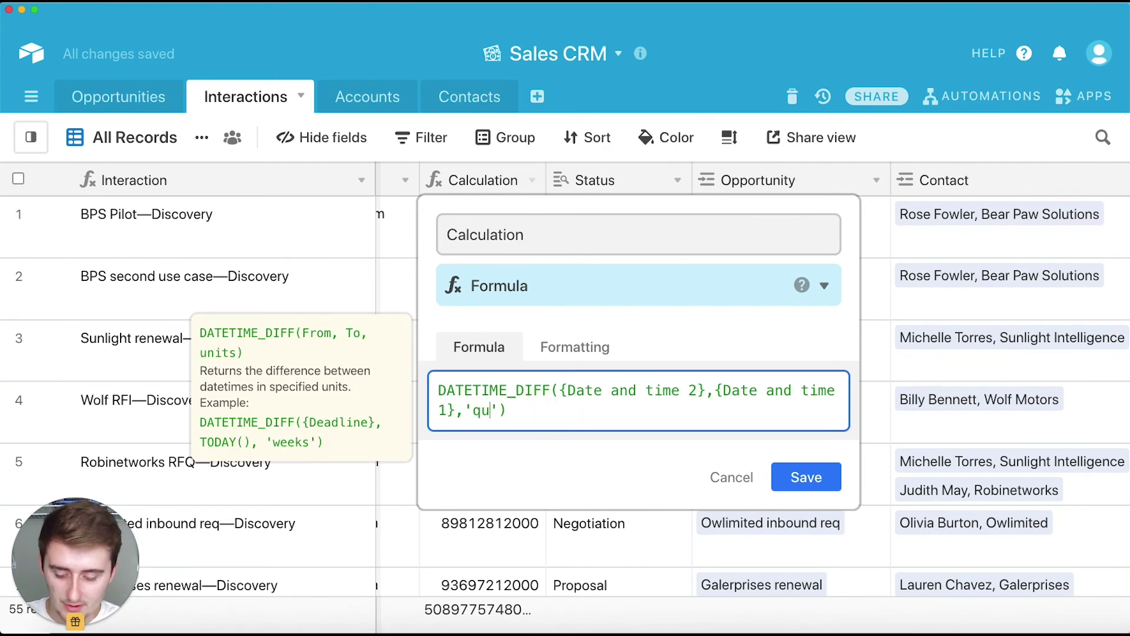
type("arters")
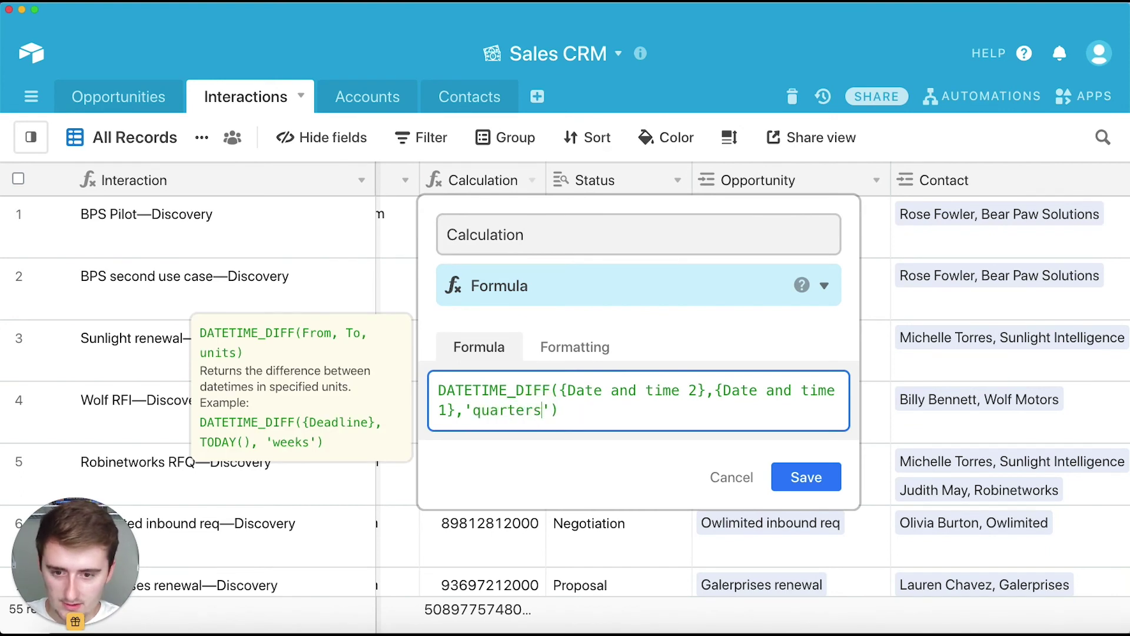
left_click(815, 481)
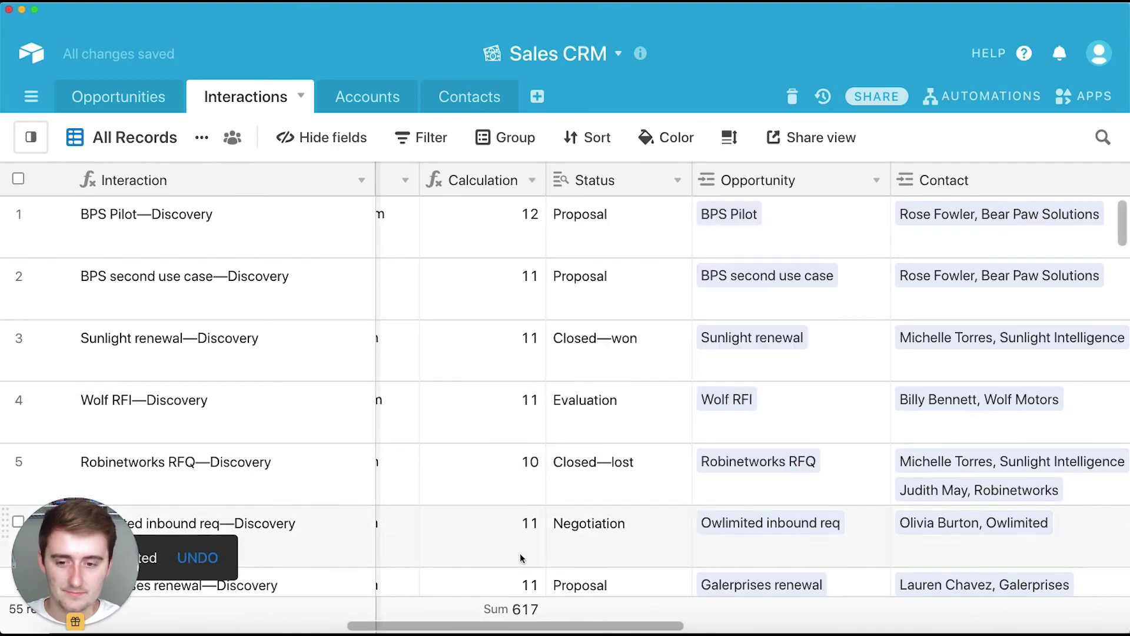
Reopen the Calculation field editor to review the 'quarters' formula
left_click_drag(535, 625, 465, 625)
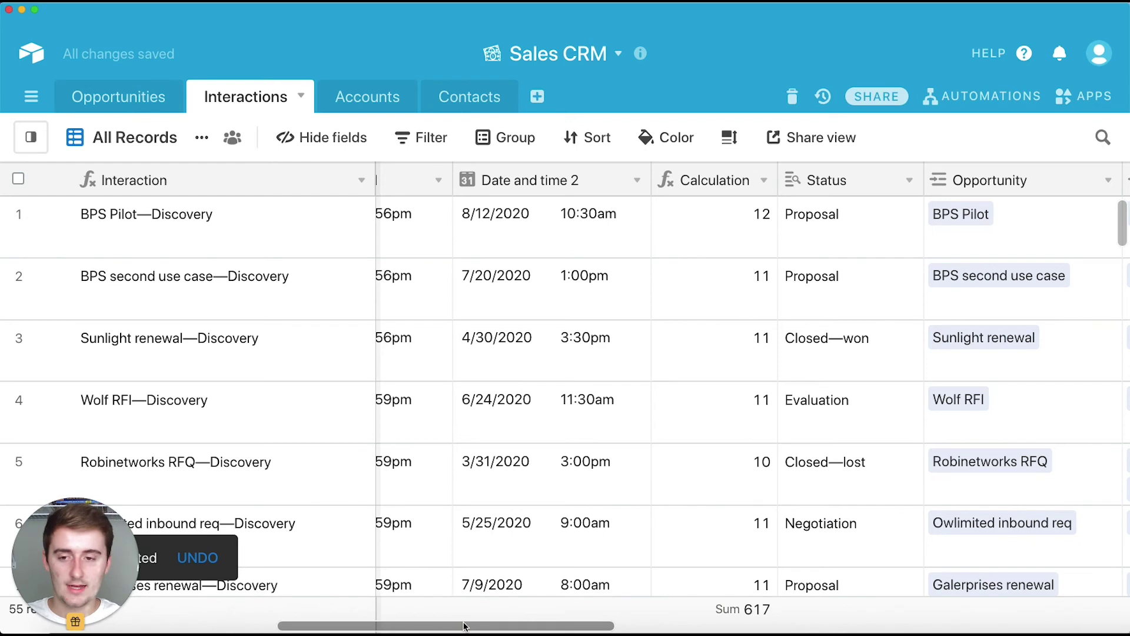
left_click(461, 626)
left_click_drag(445, 629, 422, 627)
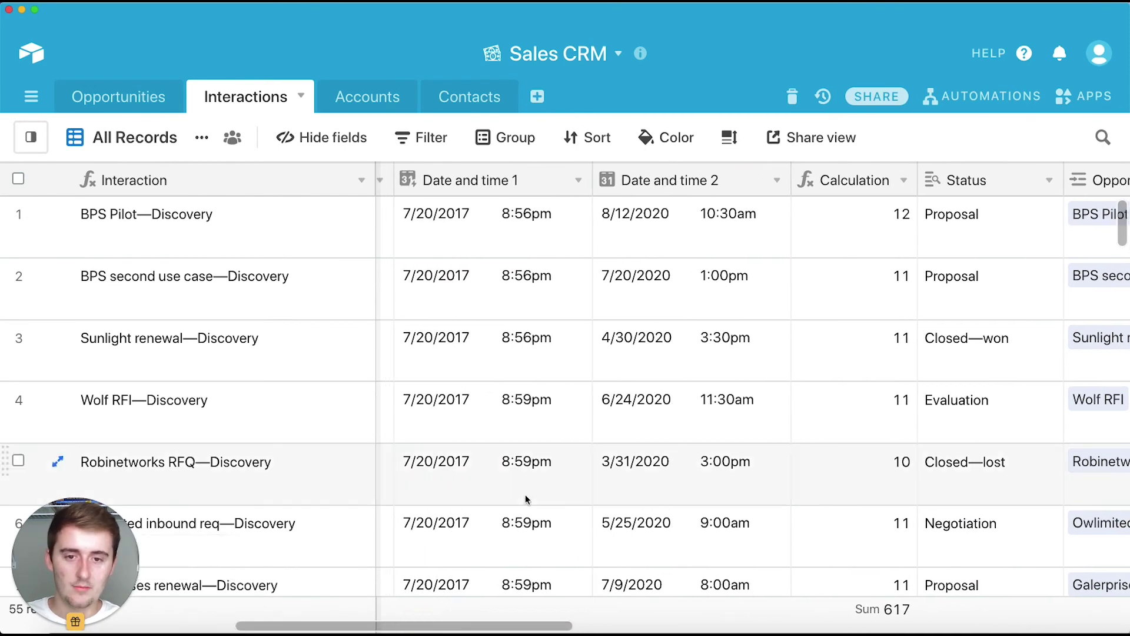
left_click(903, 180)
left_click(900, 165)
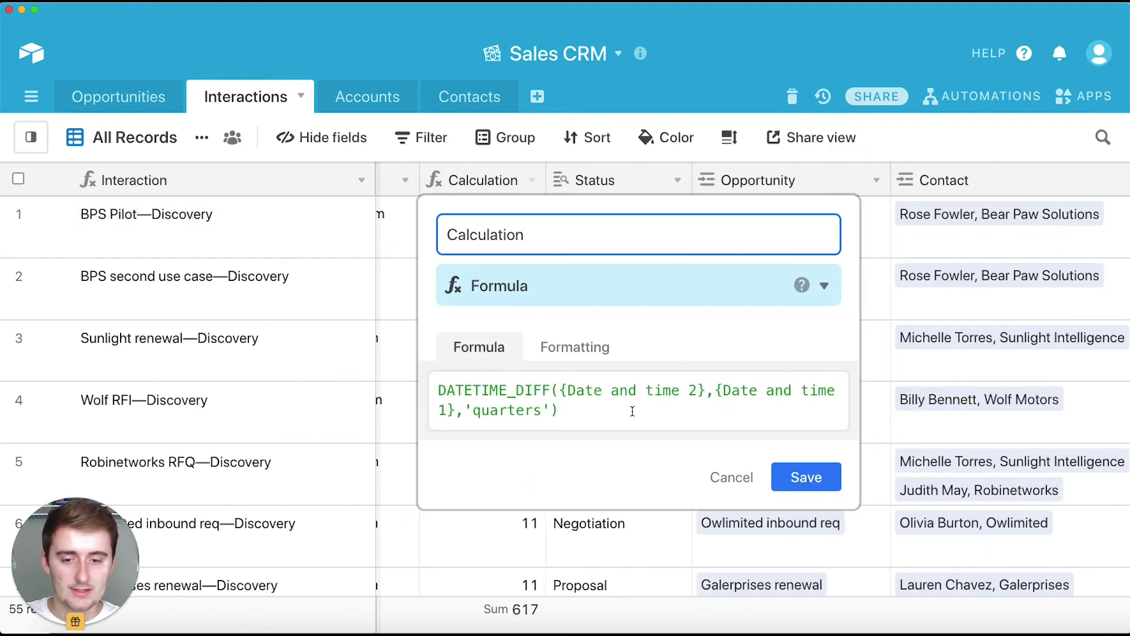